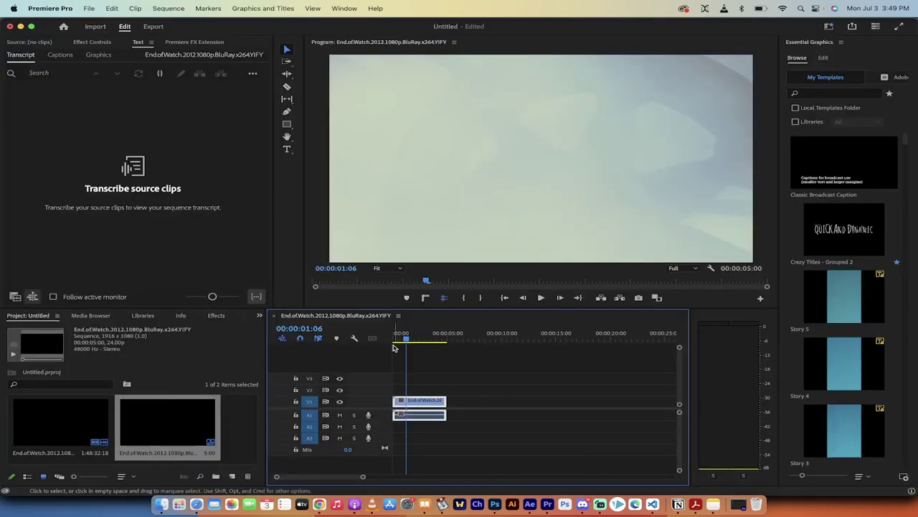
Select every item in the Project panel and delete the old clip and sequence.
left_click(179, 415)
key("super+a")
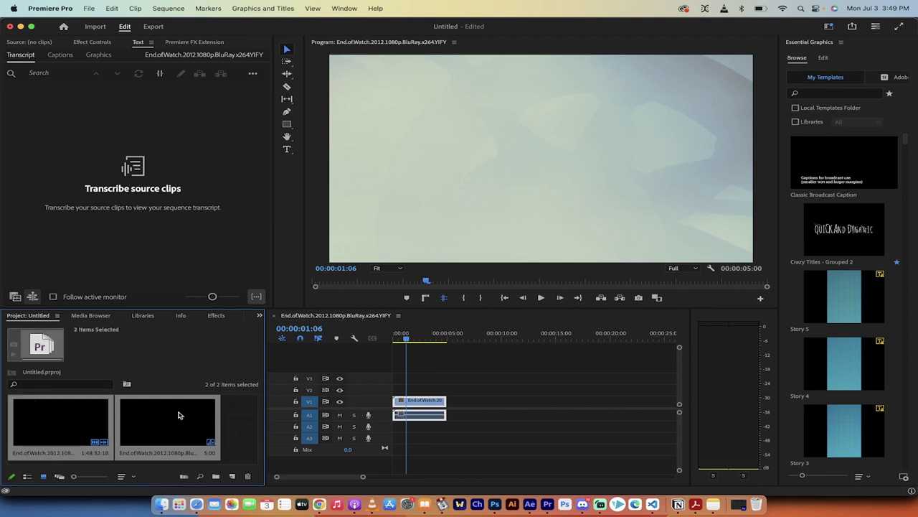
key("Delete")
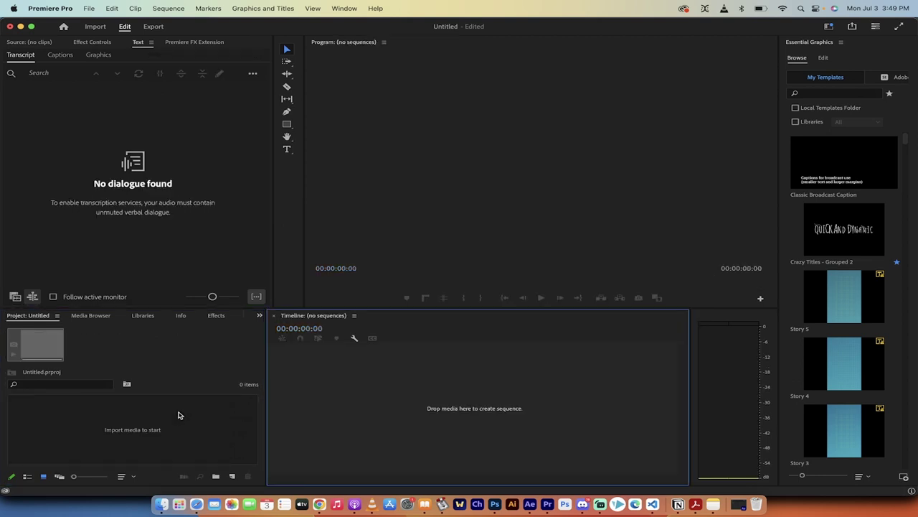
Import End.of.Watch.2012.1080p.BluRay.x264.YIFY.mp4 from Finder's Movies folder into the Project panel.
left_click(162, 505)
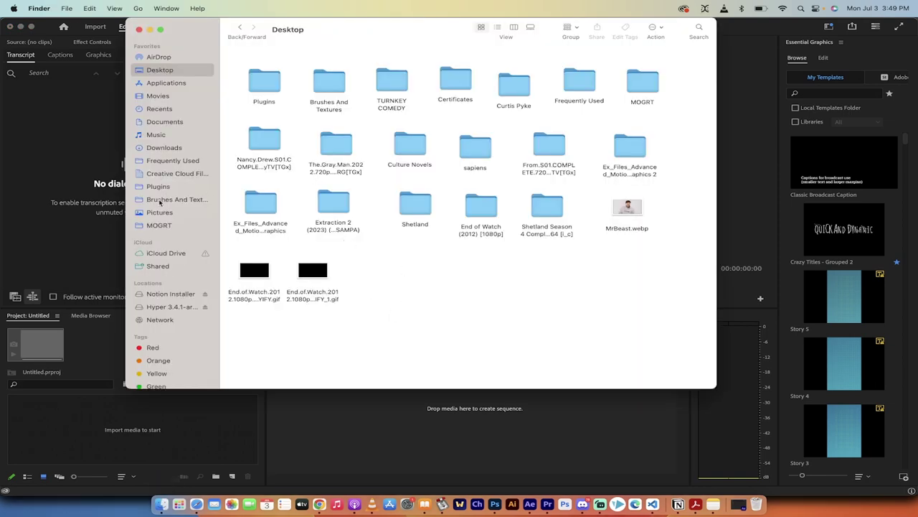
left_click(159, 96)
left_click(369, 89)
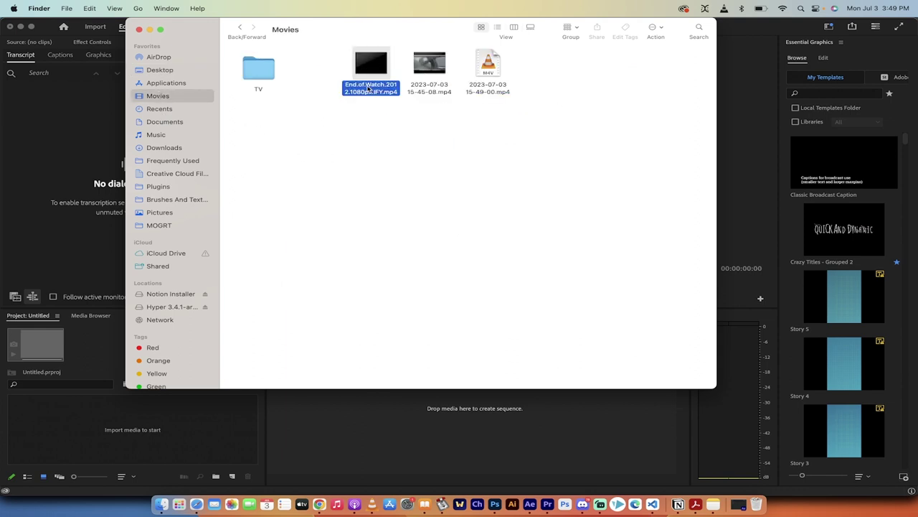
left_click_drag(371, 89, 113, 423)
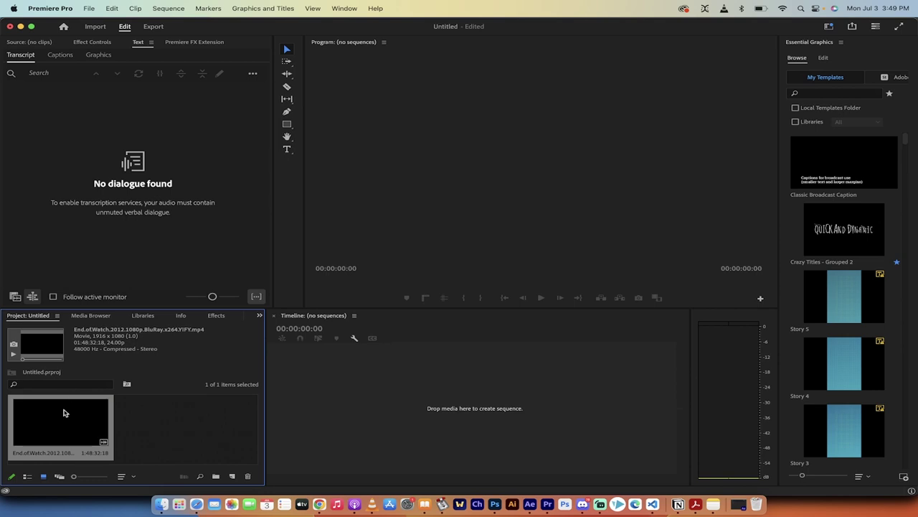
Put the End.of.Watch clip in a new sequence, skip transcription, and park the playhead near 5 seconds.
left_click_drag(56, 426, 360, 413)
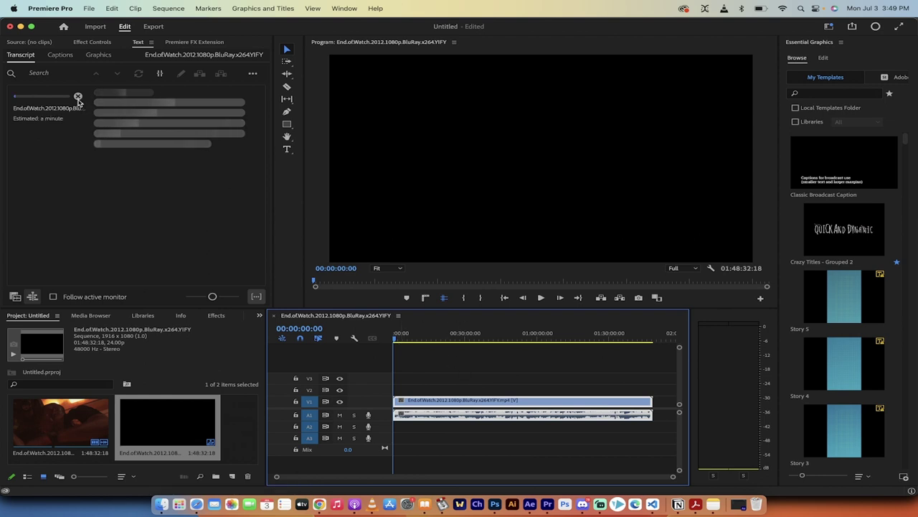
left_click(77, 96)
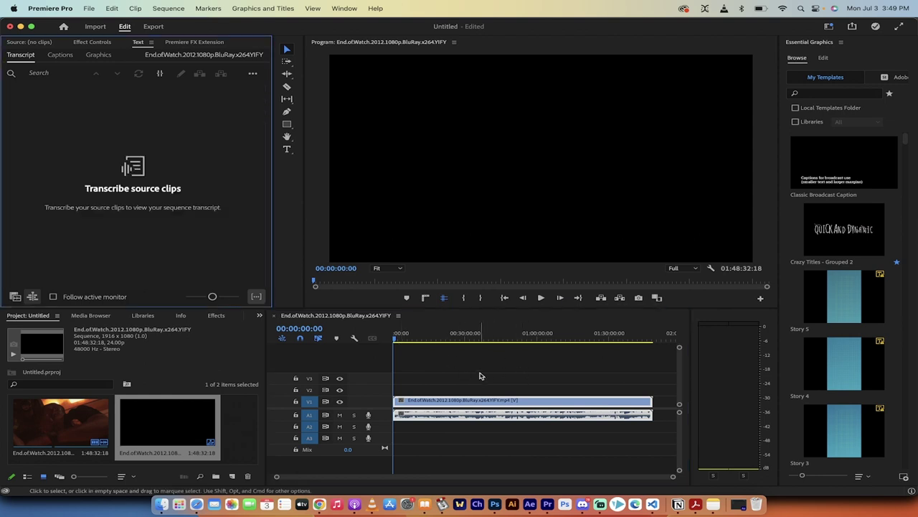
scroll(480, 379, "up", 6)
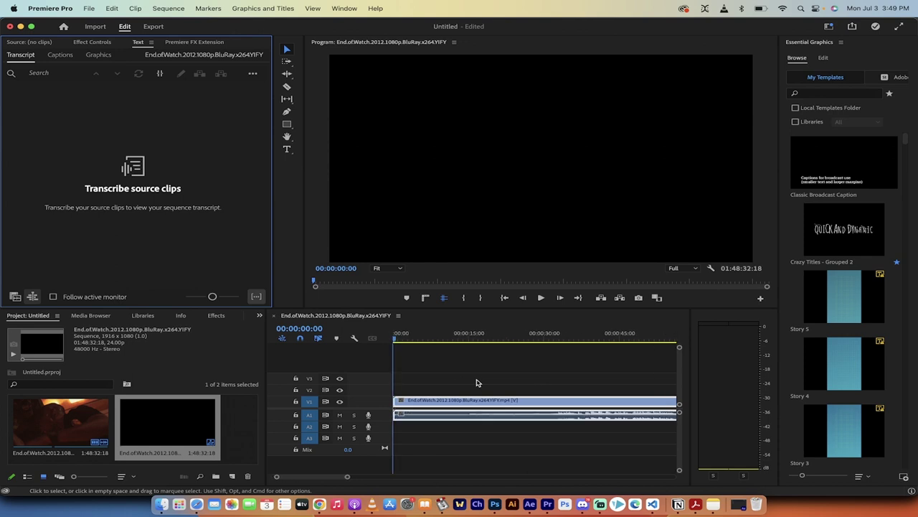
left_click_drag(398, 336, 420, 337)
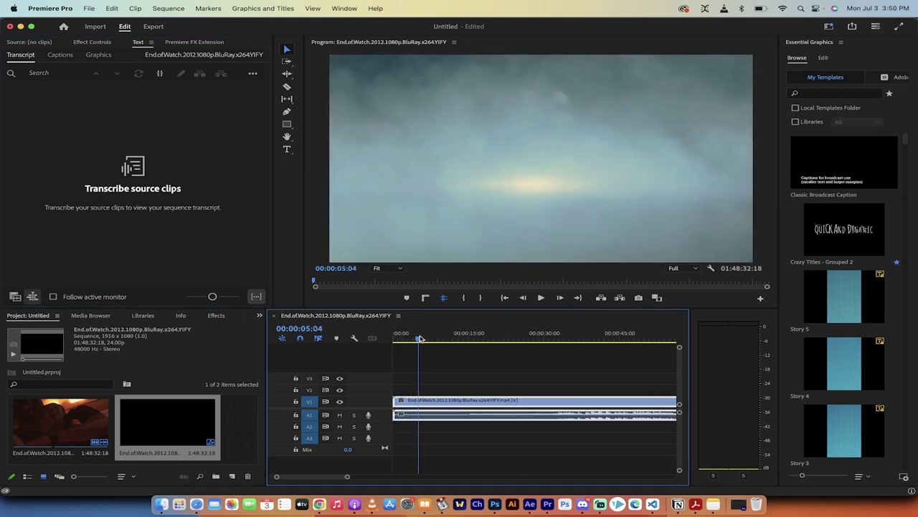
Step the playhead back to 00:00:05:00 and split the clip there.
left_click(523, 298)
left_click(523, 298)
left_click(523, 298)
left_click(523, 298)
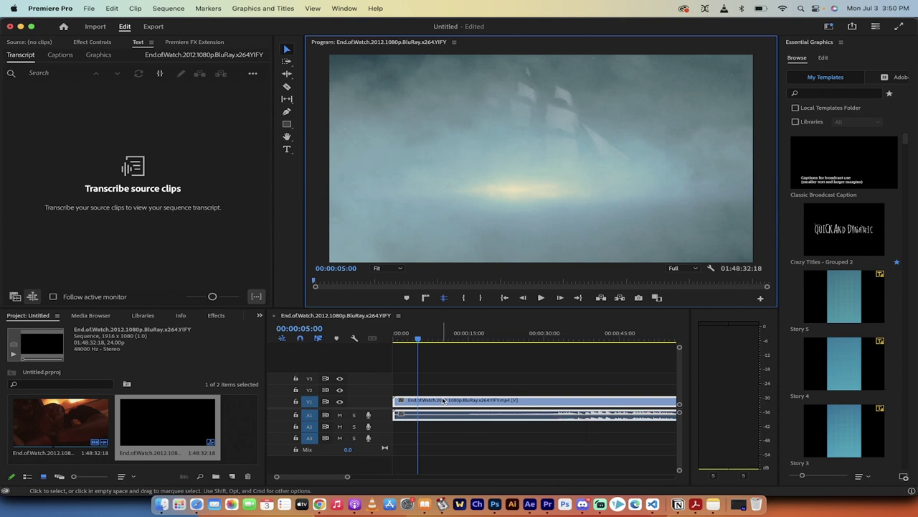
key("super+k")
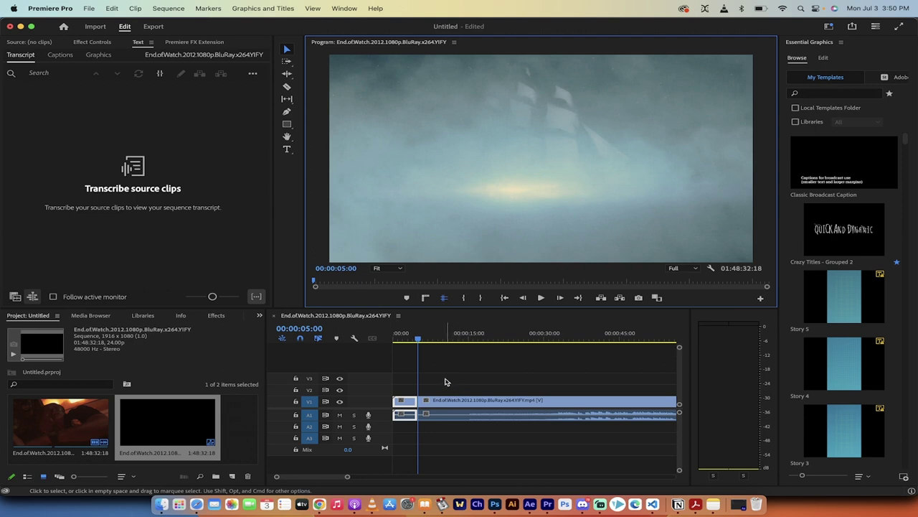
Delete all clip pieces after the five-second mark and scrub to check the end.
left_click_drag(449, 375, 532, 438)
key("Delete")
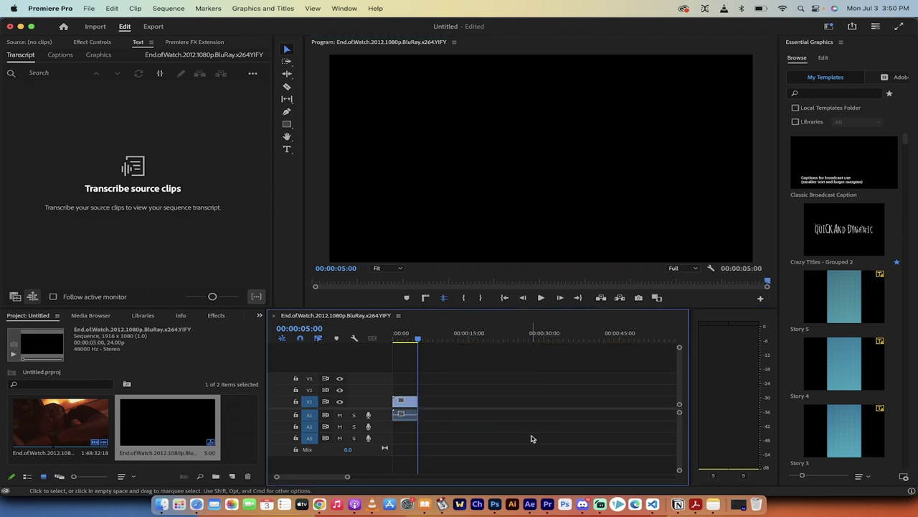
left_click(410, 340)
mouse_move(411, 340)
left_mouse_down()
mouse_move(395, 339)
mouse_move(447, 339)
mouse_move(423, 339)
left_mouse_up()
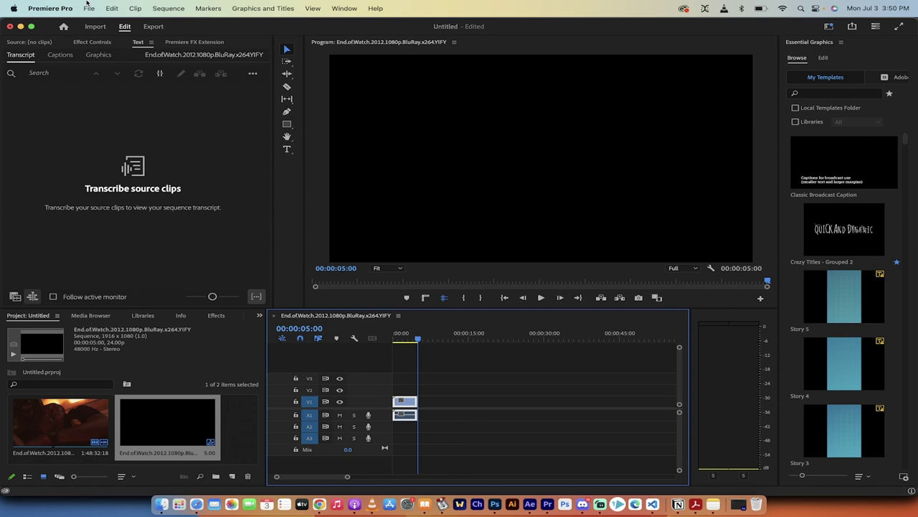
Open the media export settings from the File menu.
left_click(88, 8)
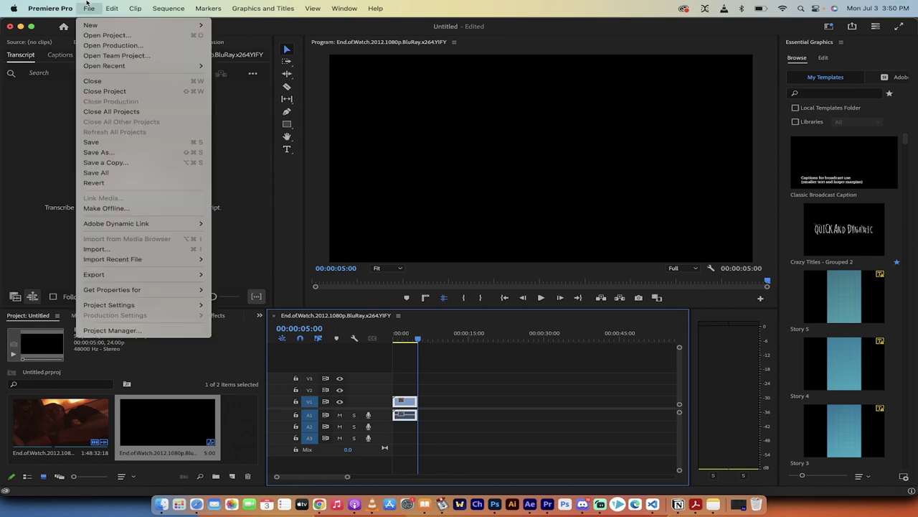
mouse_move(135, 274)
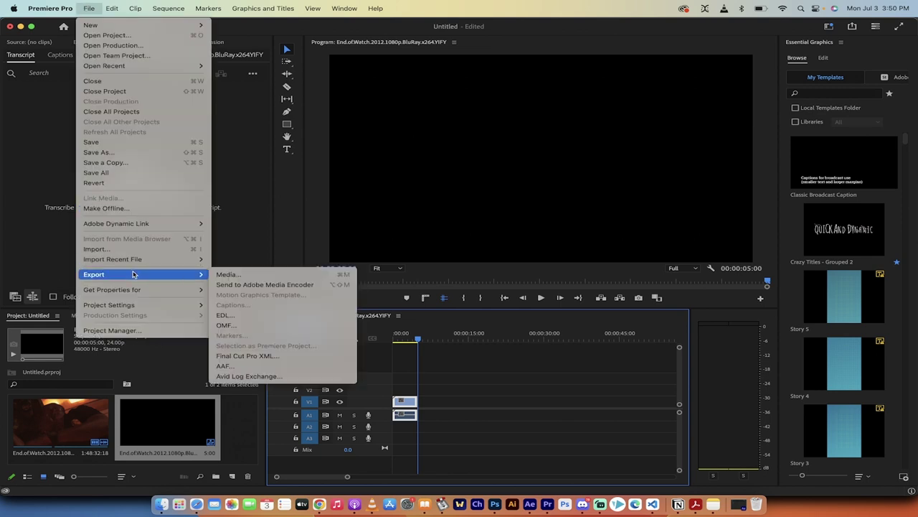
left_click(220, 278)
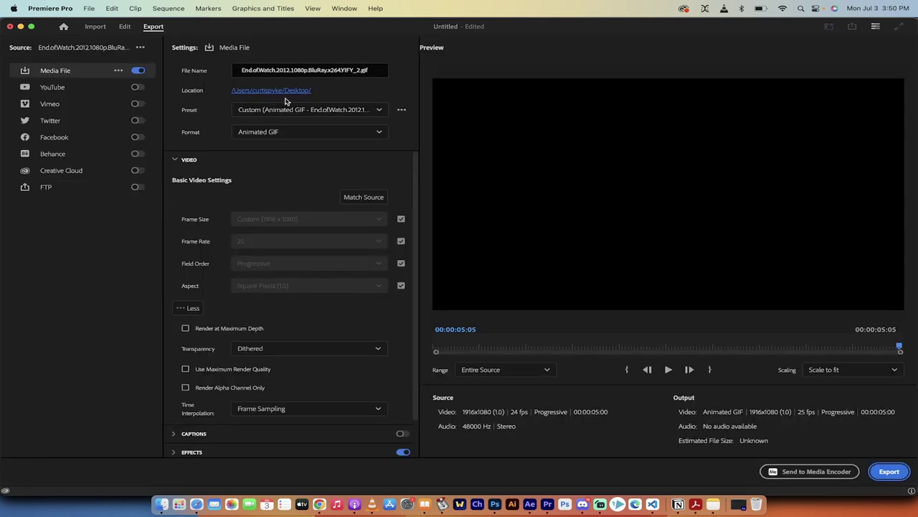
Change the export format to Animated GIF.
left_click(329, 133)
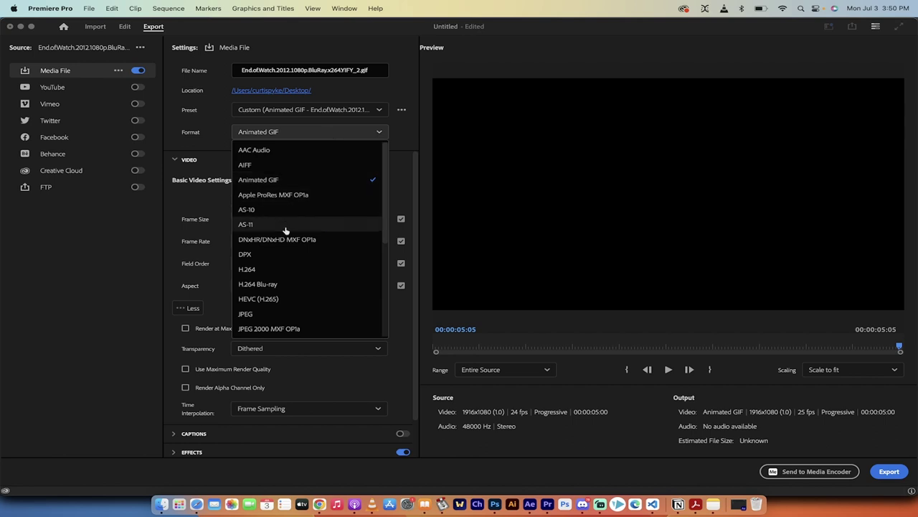
left_click(273, 269)
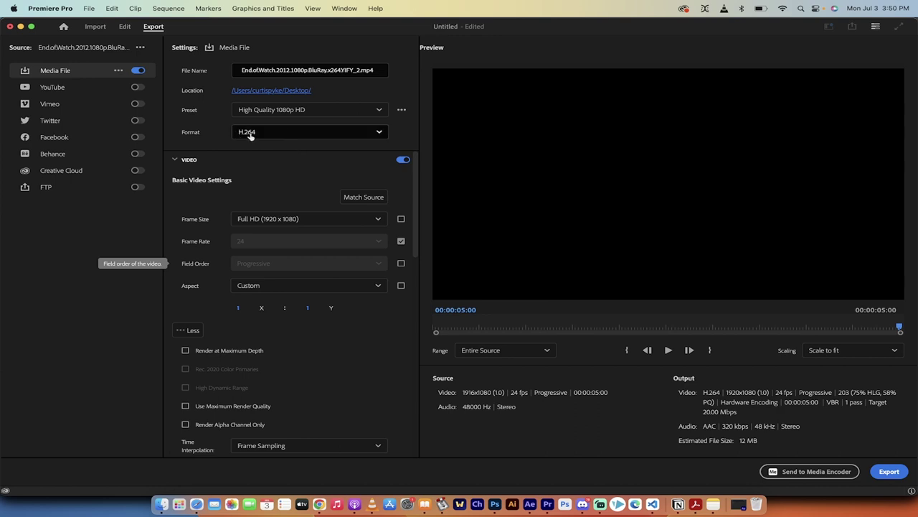
left_click(380, 134)
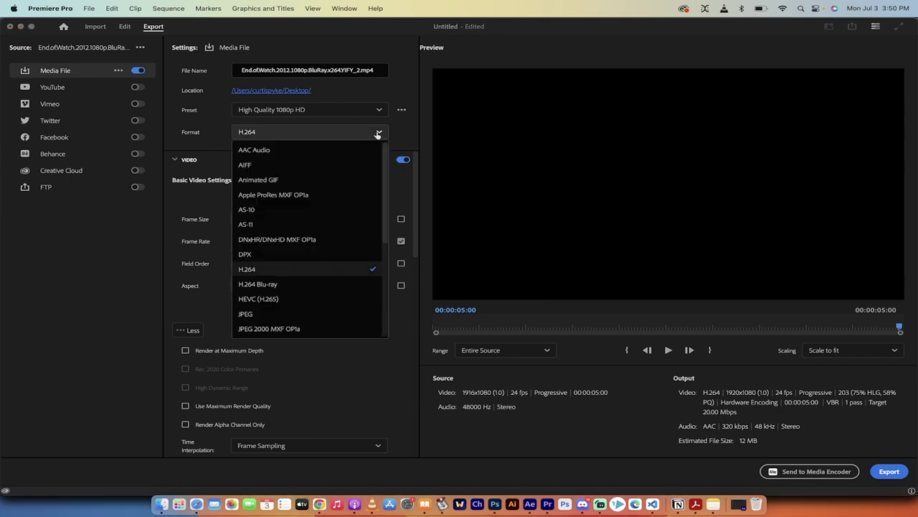
left_click(272, 182)
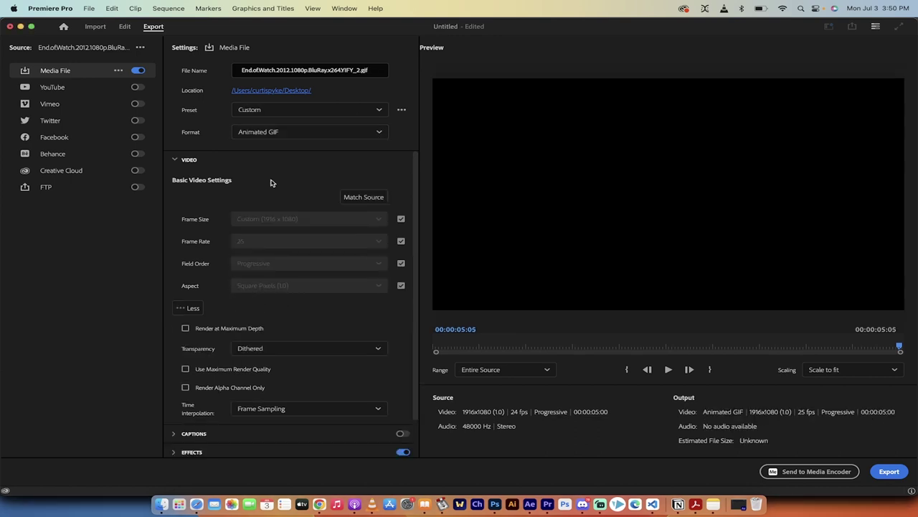
scroll(406, 215, "down", 1)
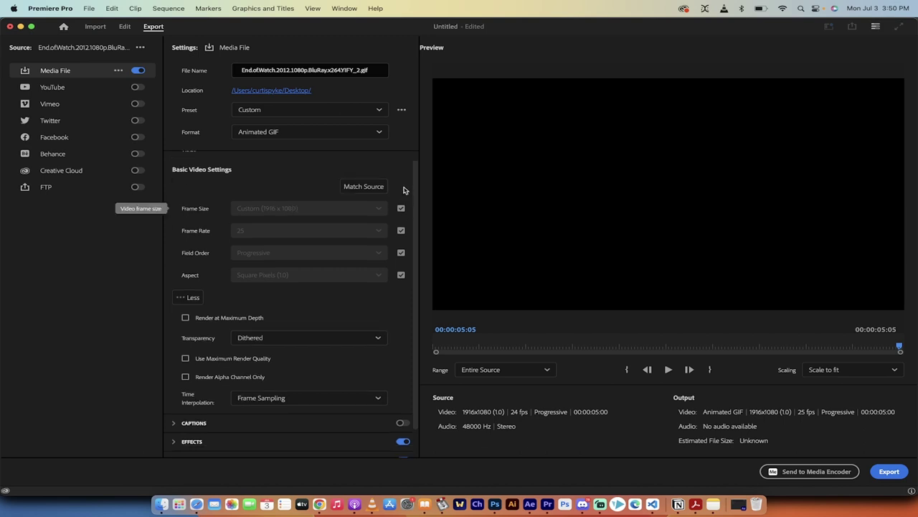
Review the frame rate choices, keep 25 fps, and restore matching the source frame rate.
left_click(401, 231)
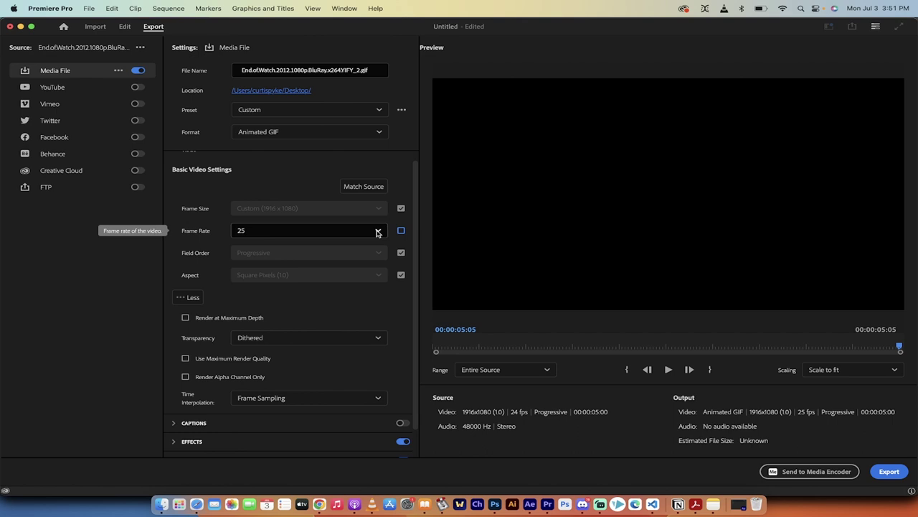
left_click(378, 233)
scroll(303, 283, "up", 5)
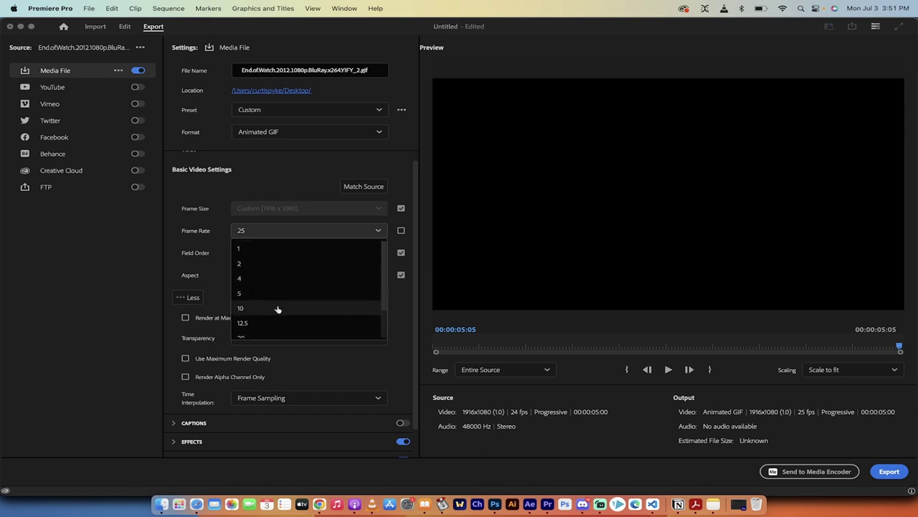
scroll(278, 313, "down", 2)
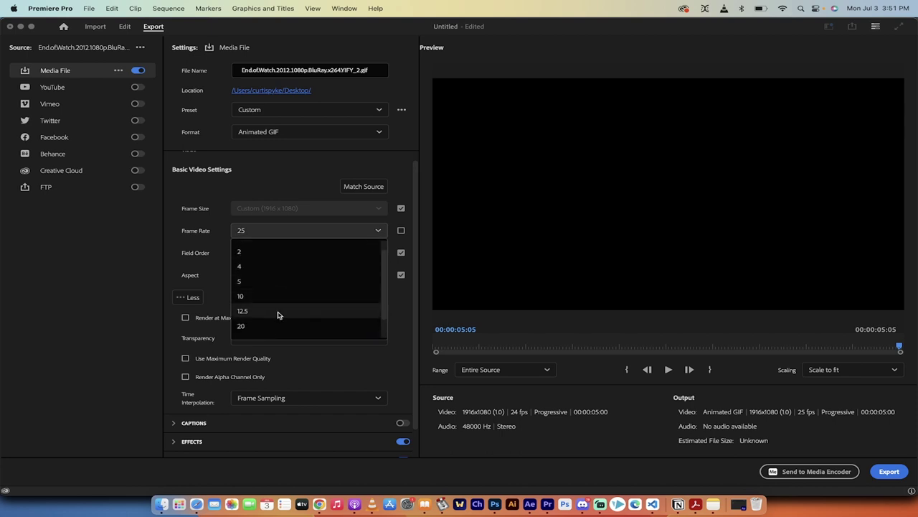
left_click(409, 239)
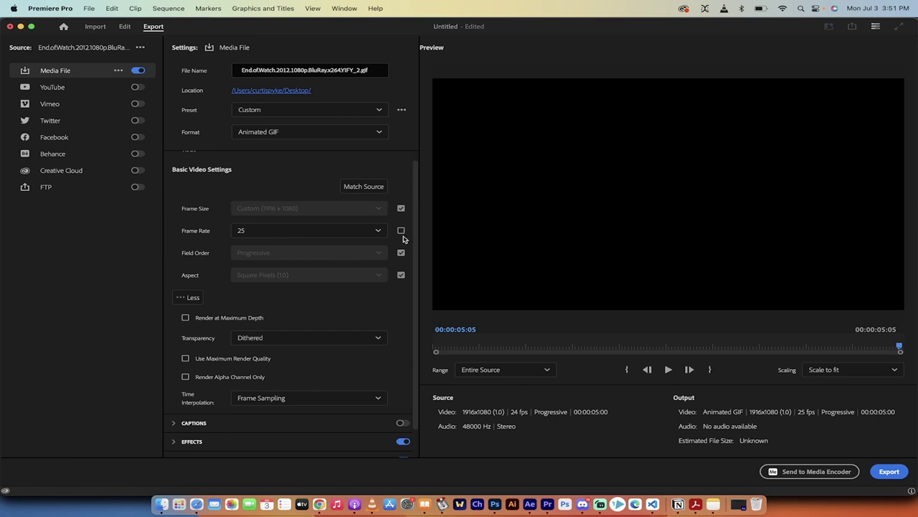
left_click(401, 231)
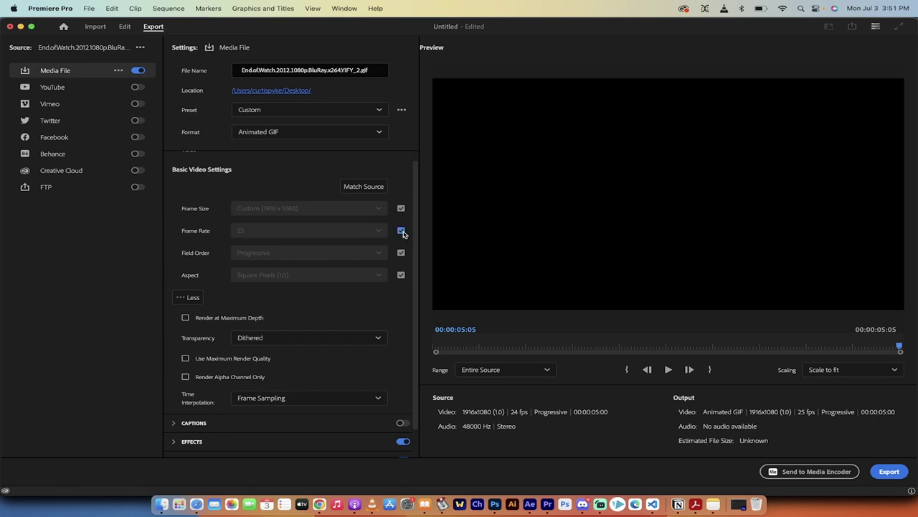
Unmatch the frame size, toggle the aspect-ratio link off and on, then rematch the 1916x1080 source.
left_click(402, 209)
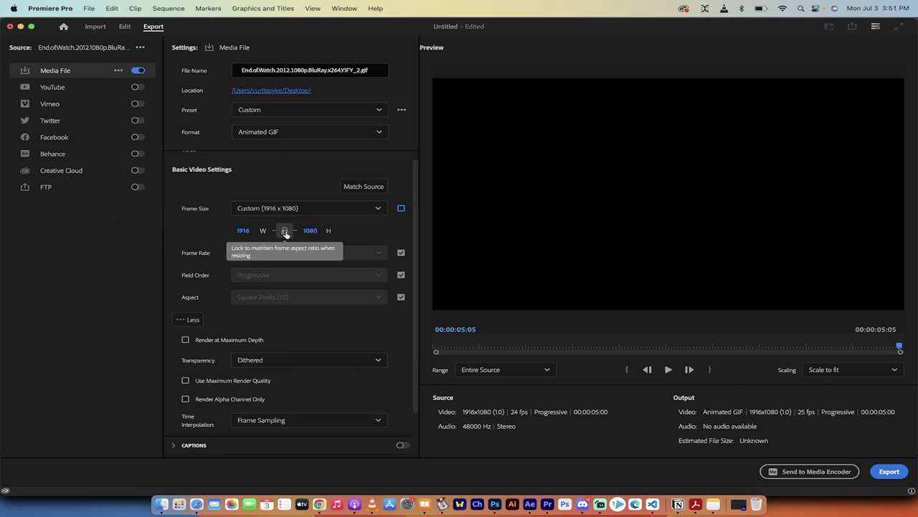
left_click(285, 232)
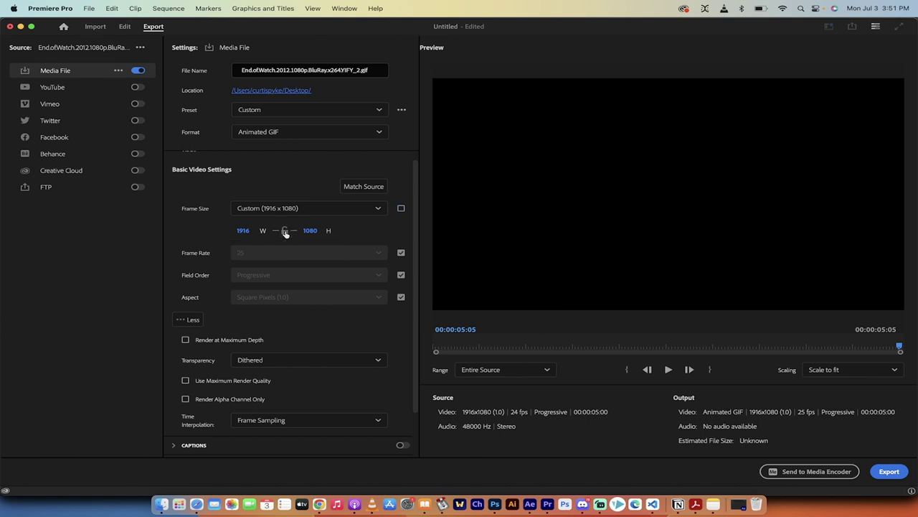
left_click(285, 231)
left_click(401, 209)
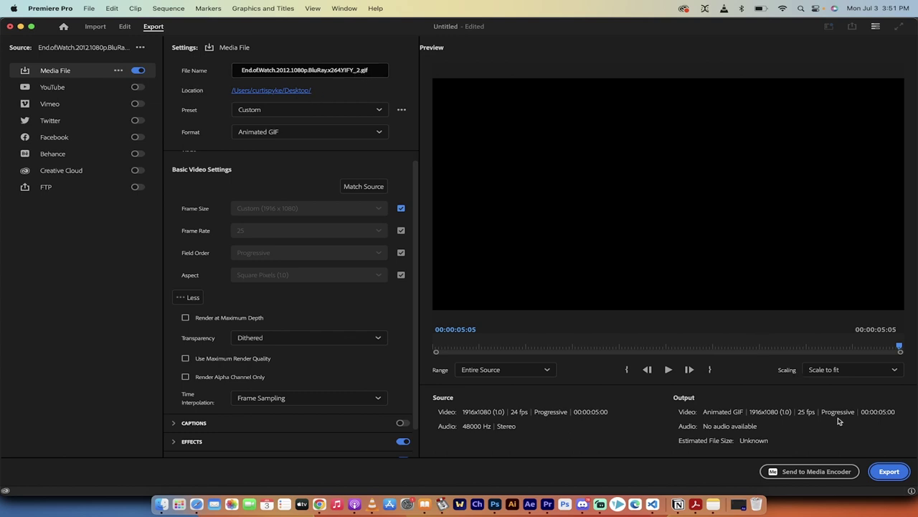
Start the Animated GIF export and bring a Finder window to the front.
left_click(905, 473)
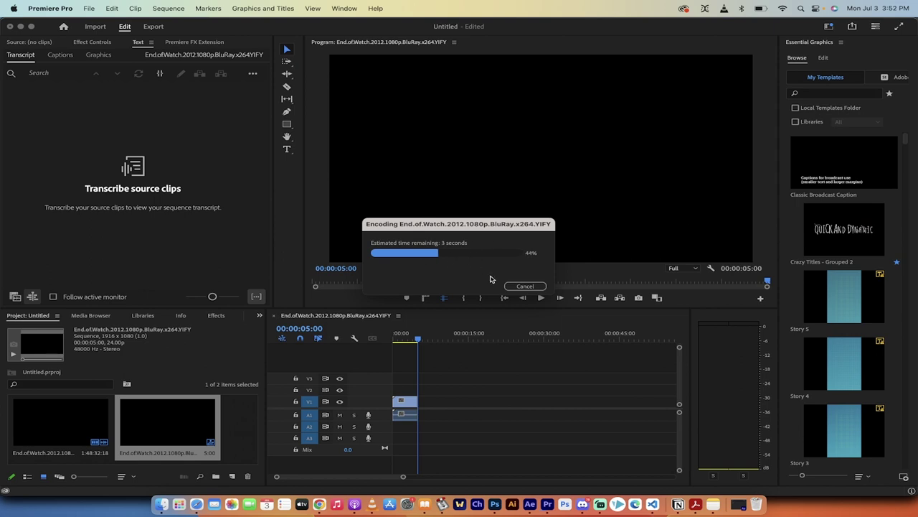
left_click(161, 505)
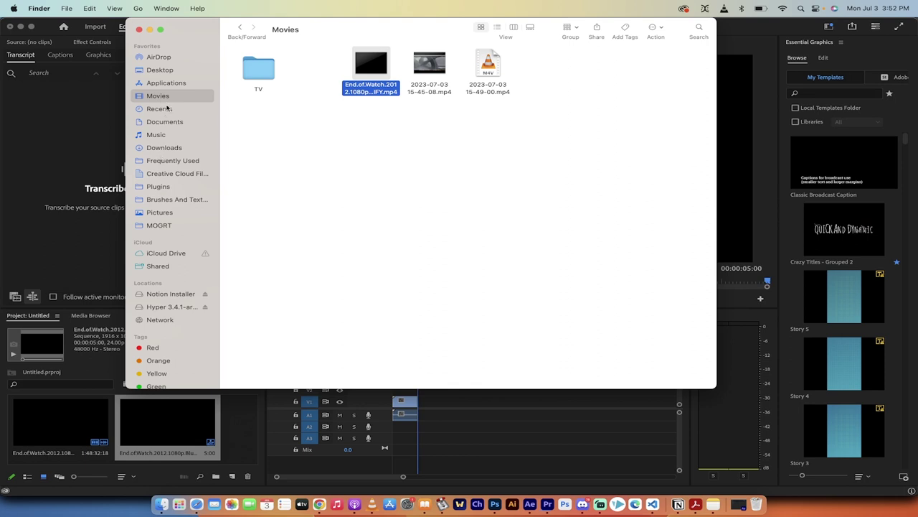
Open End.of.Watch.2012.1080p.BluRay.x264.YIFY_2.gif from the Desktop in Google Chrome.
left_click(165, 70)
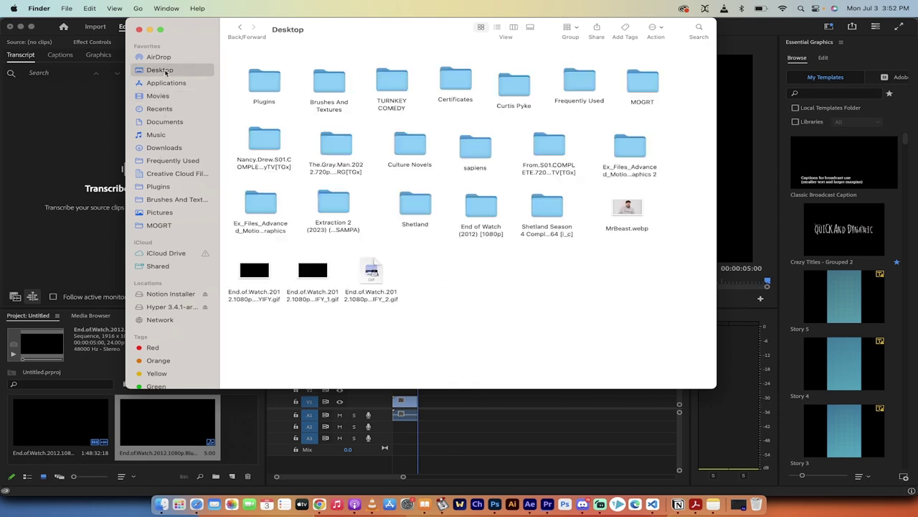
left_click(371, 300)
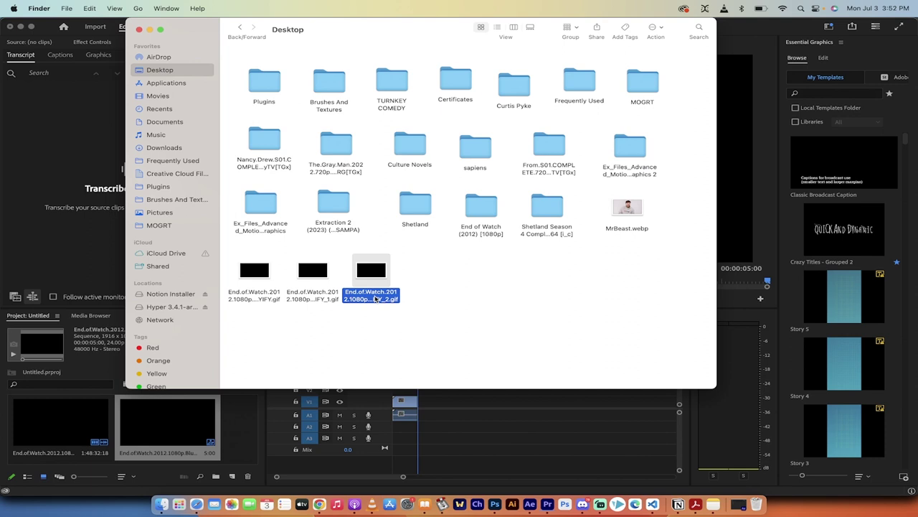
right_click(374, 300)
mouse_move(391, 311)
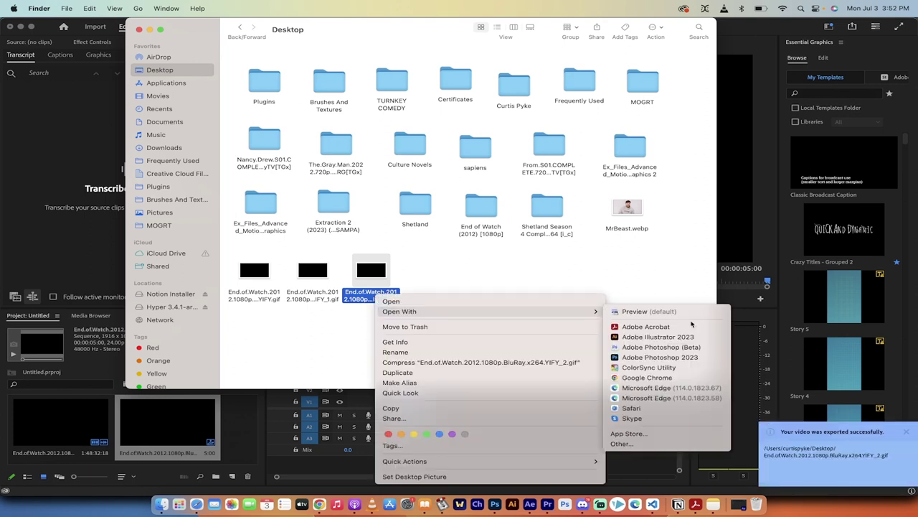
left_click(653, 379)
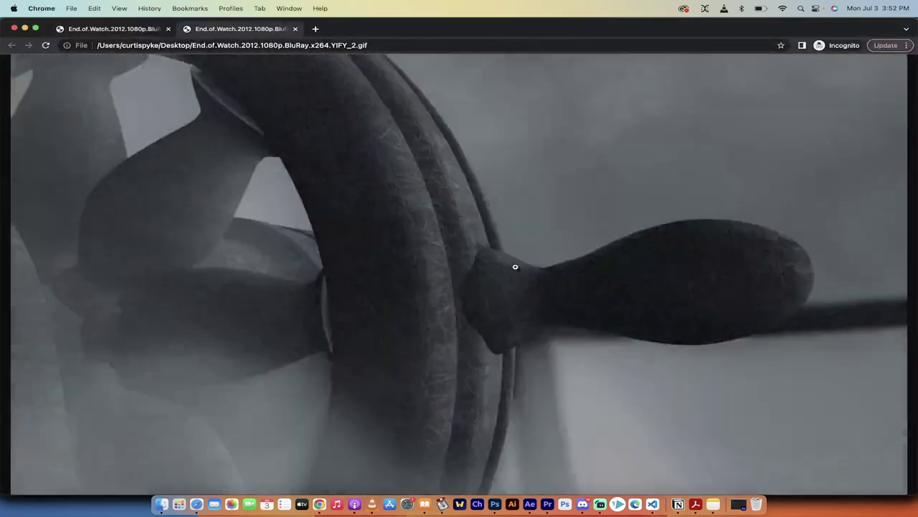